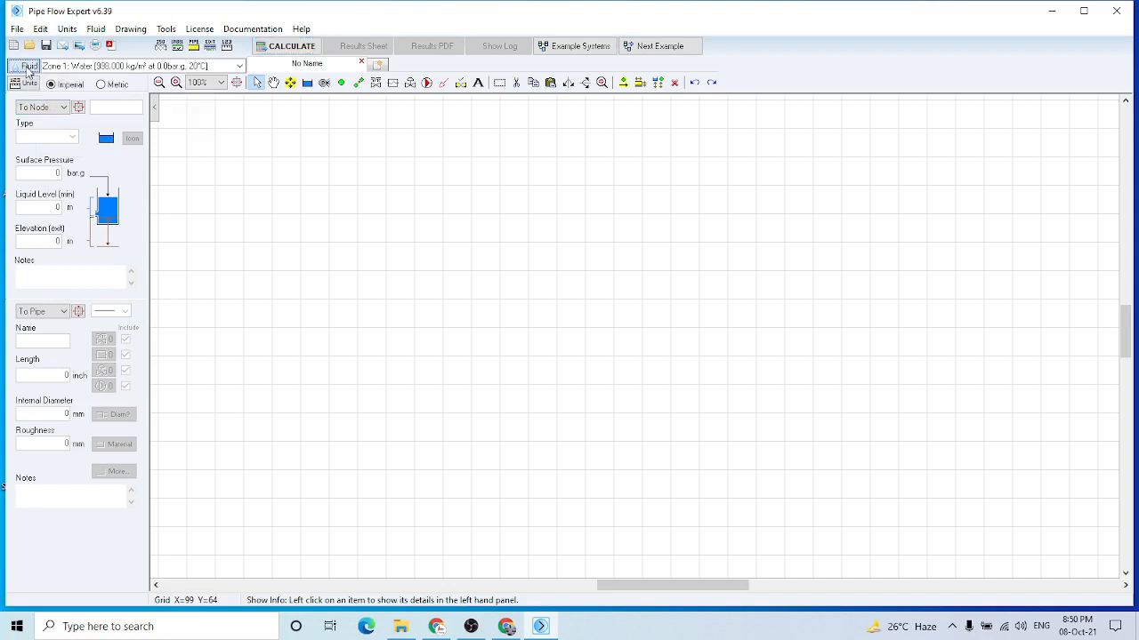
Review the current fluid's properties and the configured units, leaving both dialogs without changes
{"action": "left_click", "coordinate": [26, 68]}
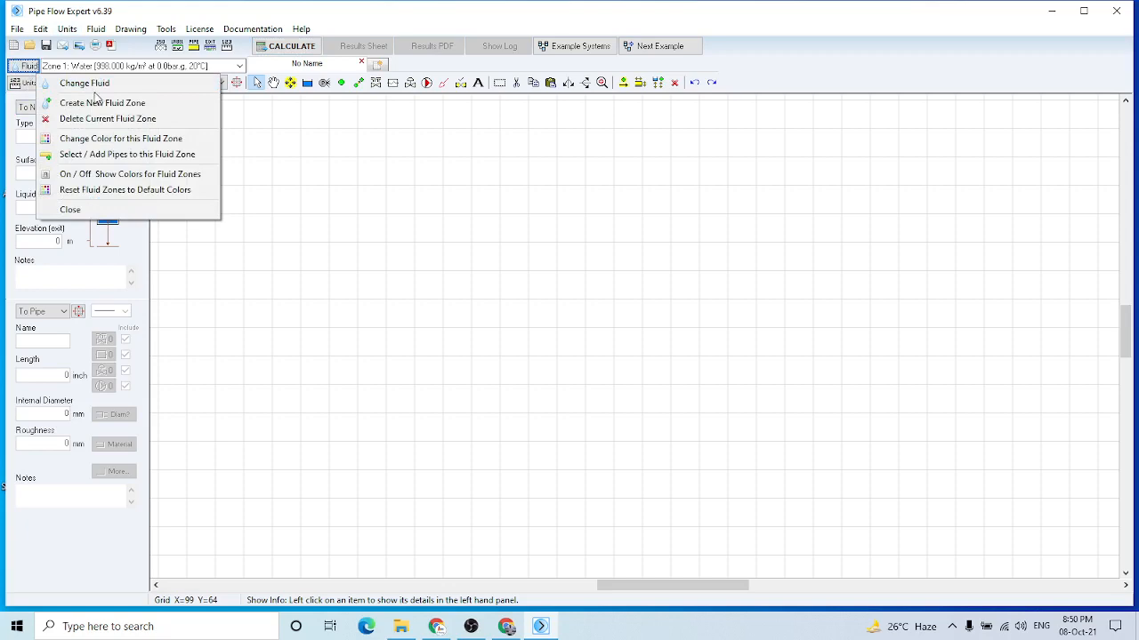
{"action": "left_click", "coordinate": [94, 84]}
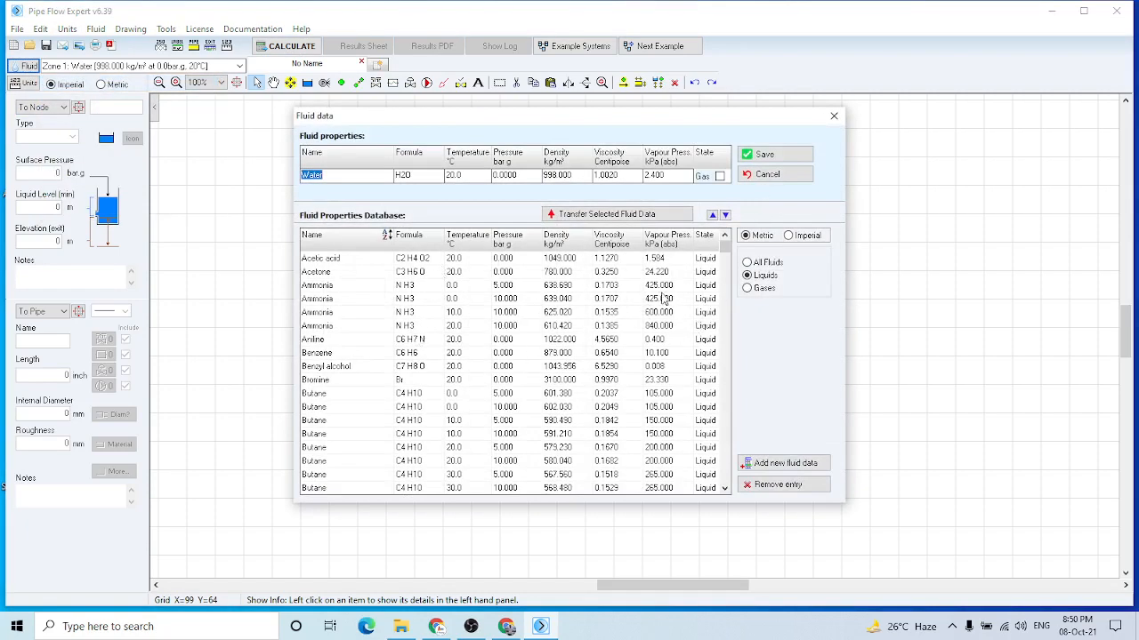
{"action": "left_click", "coordinate": [833, 115]}
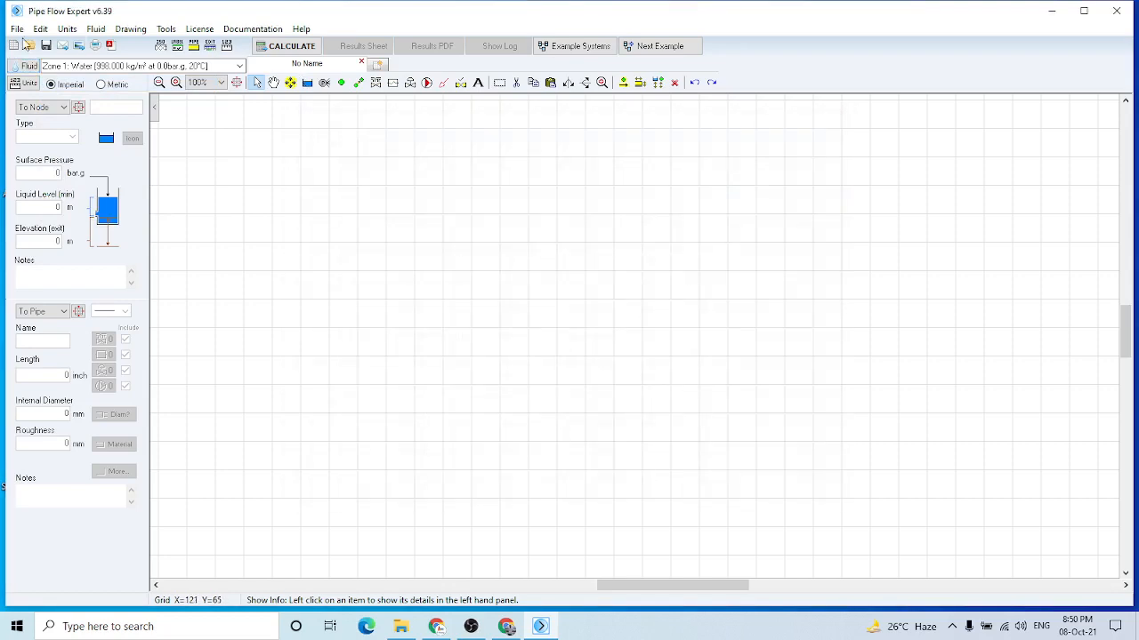
{"action": "left_click", "coordinate": [27, 85]}
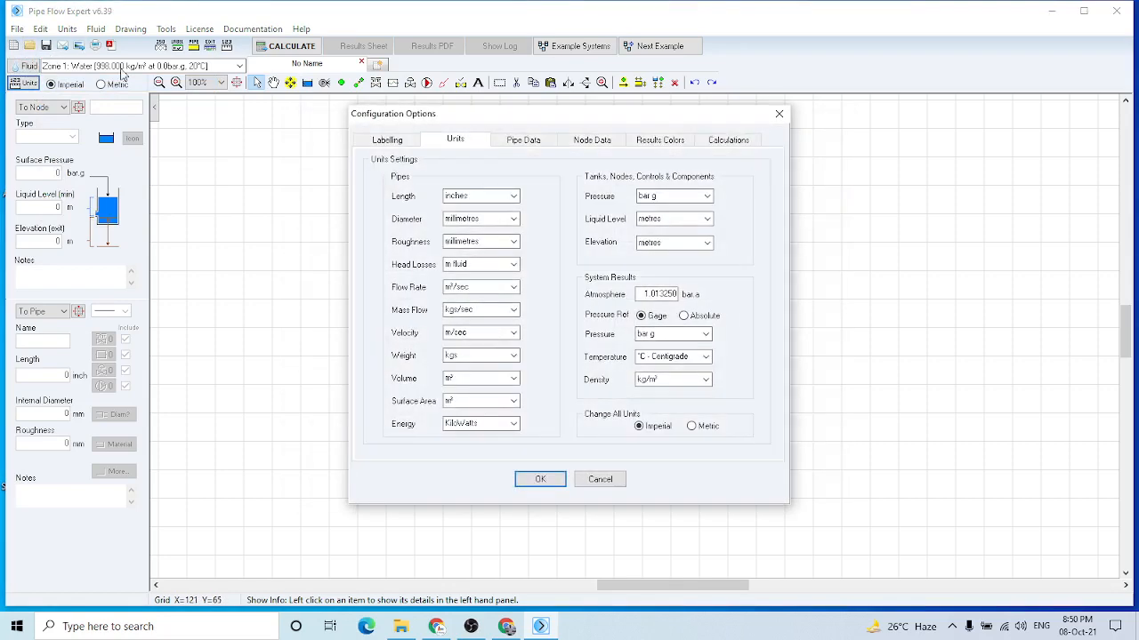
{"action": "left_click", "coordinate": [777, 116]}
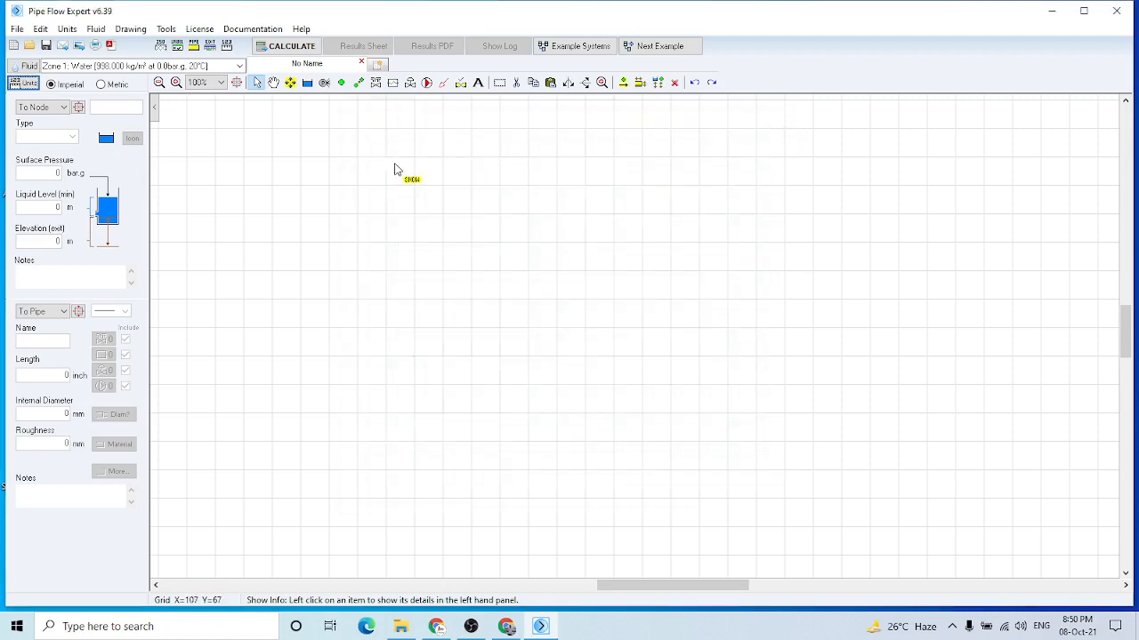
Place two tanks on the drawing, spaced apart from each other as the two ends of the system
{"action": "left_click", "coordinate": [309, 85]}
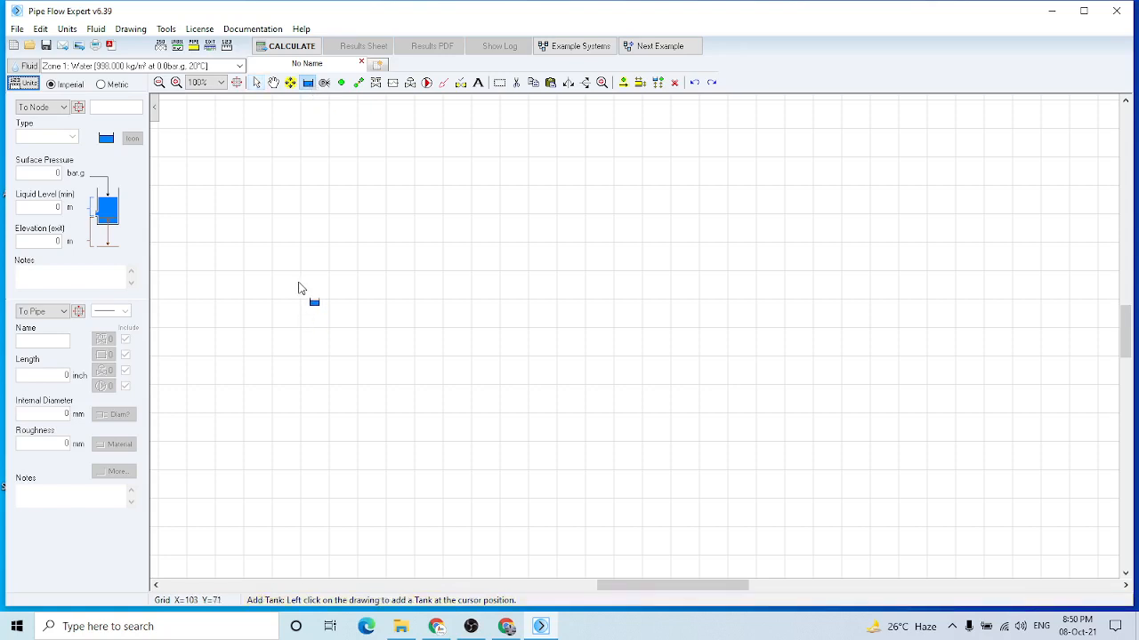
{"action": "left_click", "coordinate": [298, 283]}
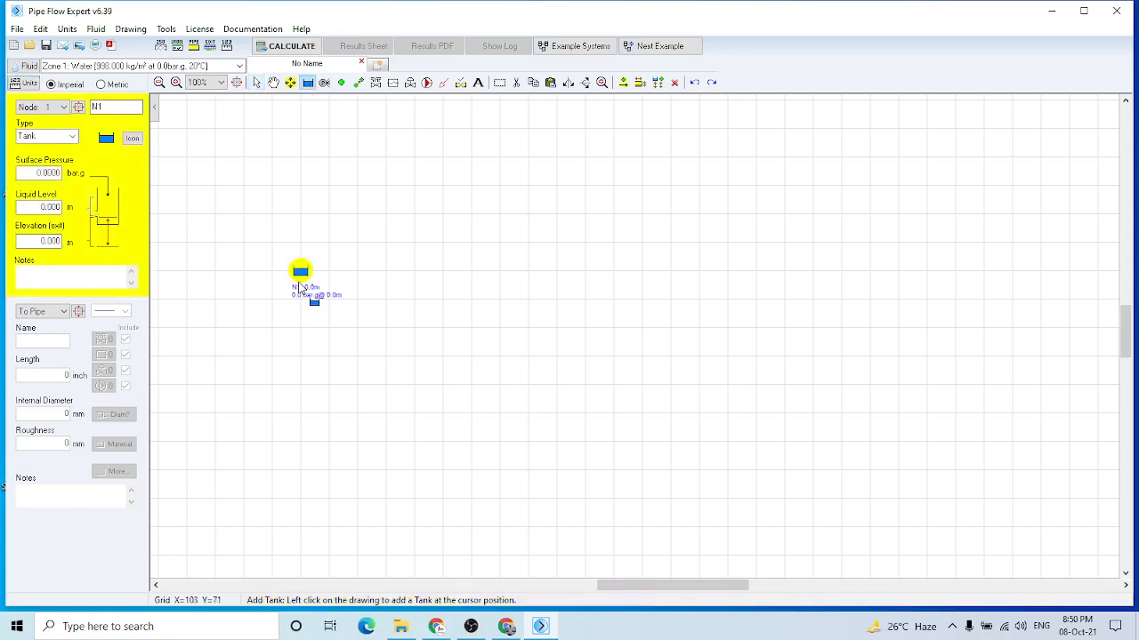
{"action": "left_click", "coordinate": [644, 258]}
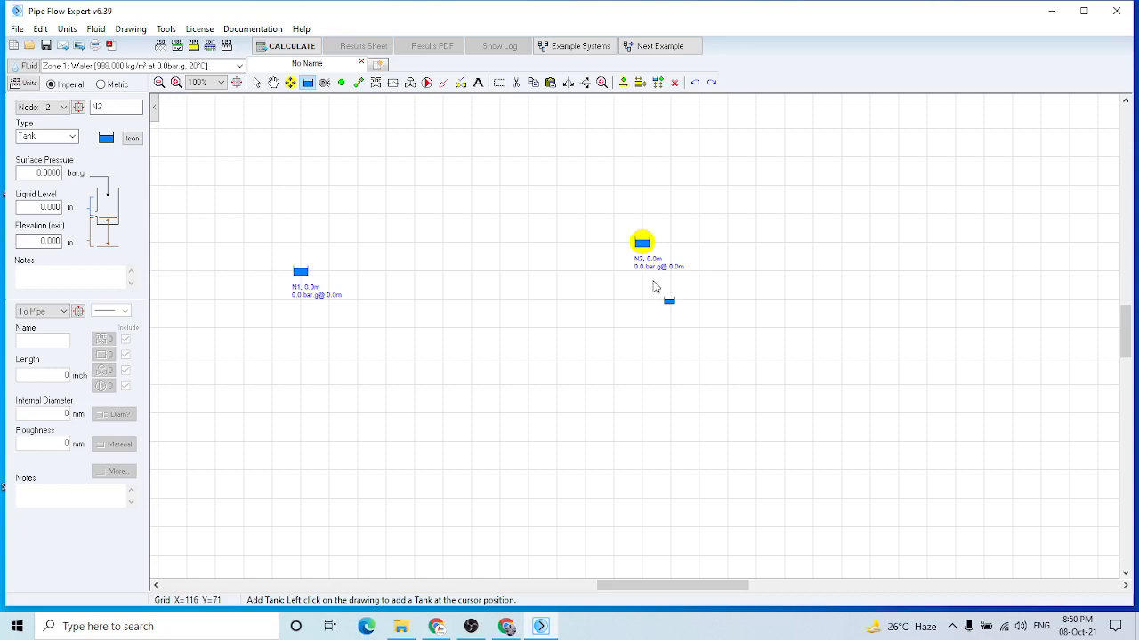
{"action": "key", "text": "Escape"}
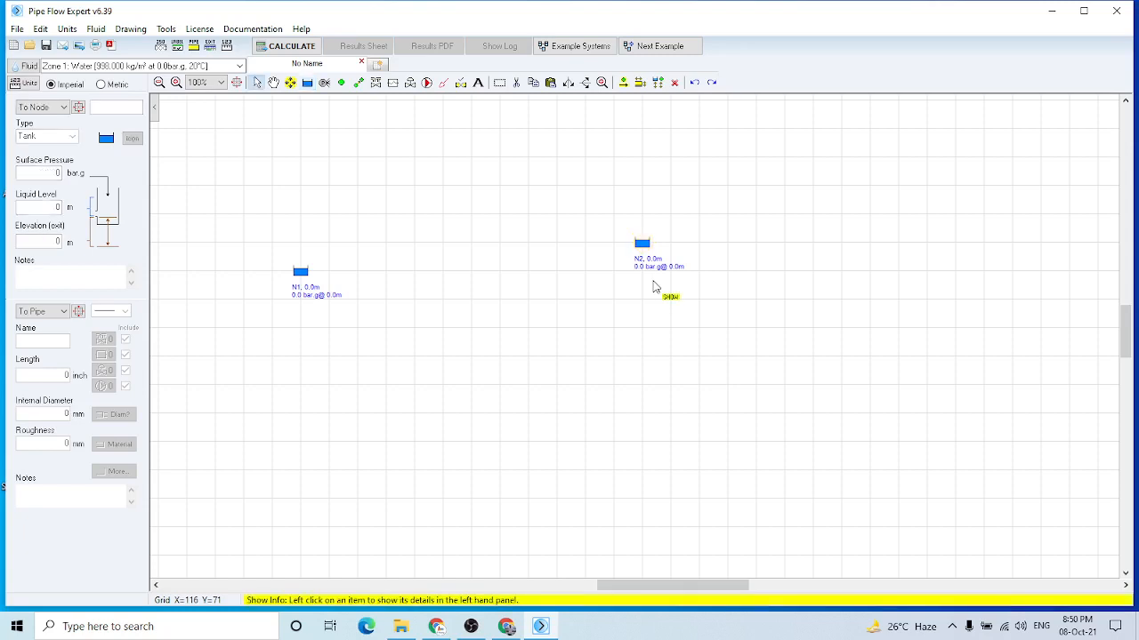
Move tank N2 down so that it sits level with tank N1
{"action": "left_click", "coordinate": [274, 82]}
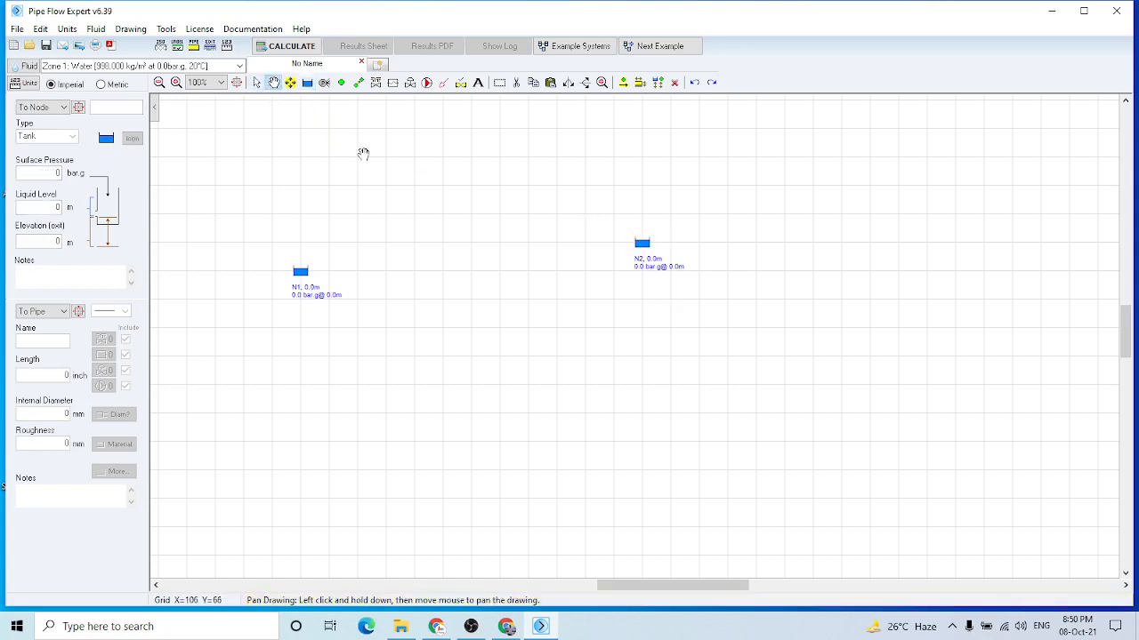
{"action": "left_click", "coordinate": [290, 83]}
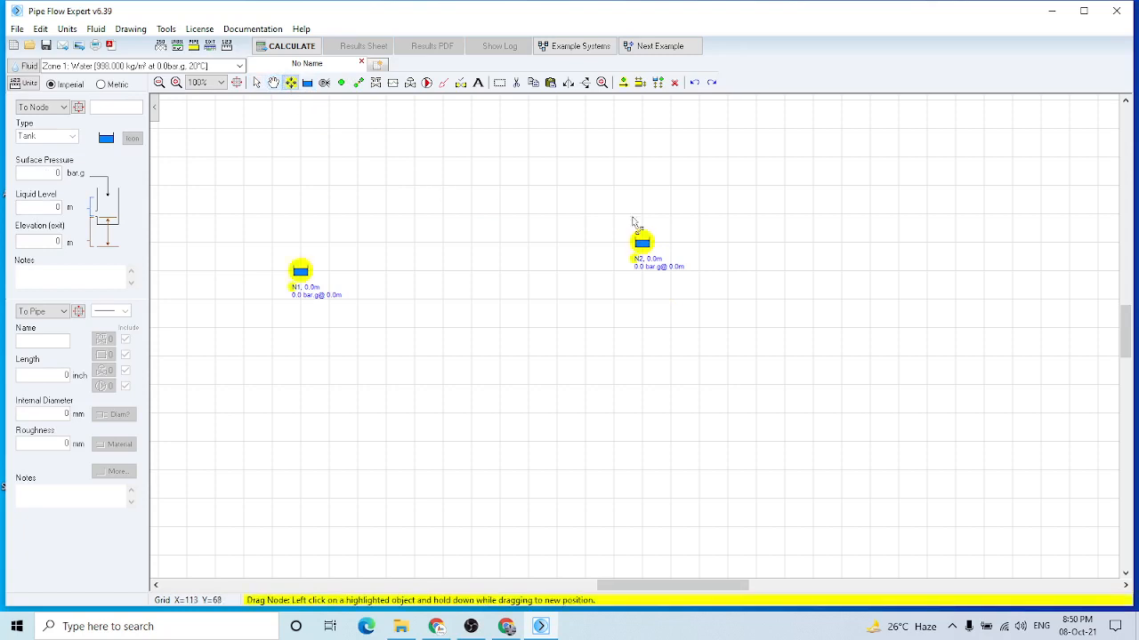
{"action": "left_click_drag", "start_coordinate": [642, 242], "coordinate": [644, 277]}
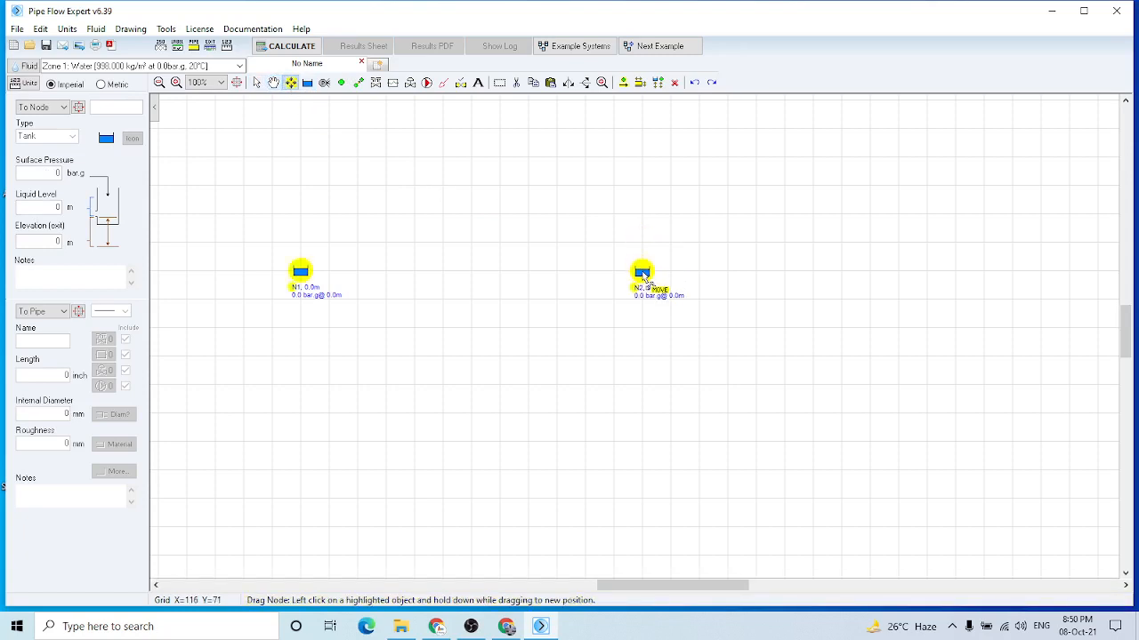
{"action": "key", "text": "Escape"}
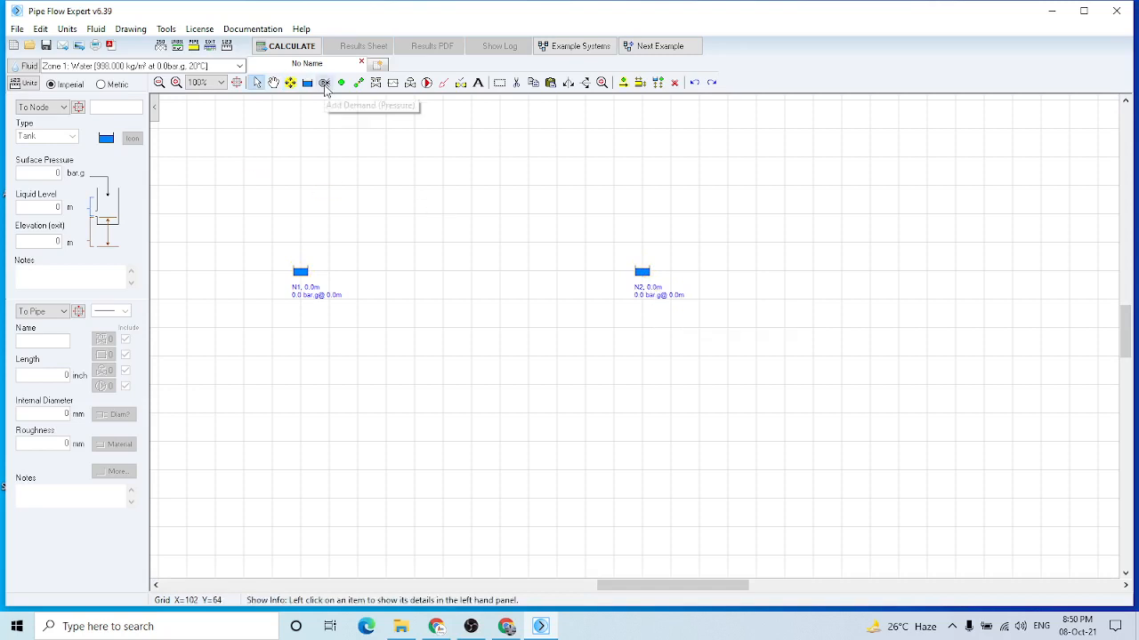
Draw a pipe from tank N1 to tank N2, keeping the default pipe values
{"action": "left_click", "coordinate": [358, 83]}
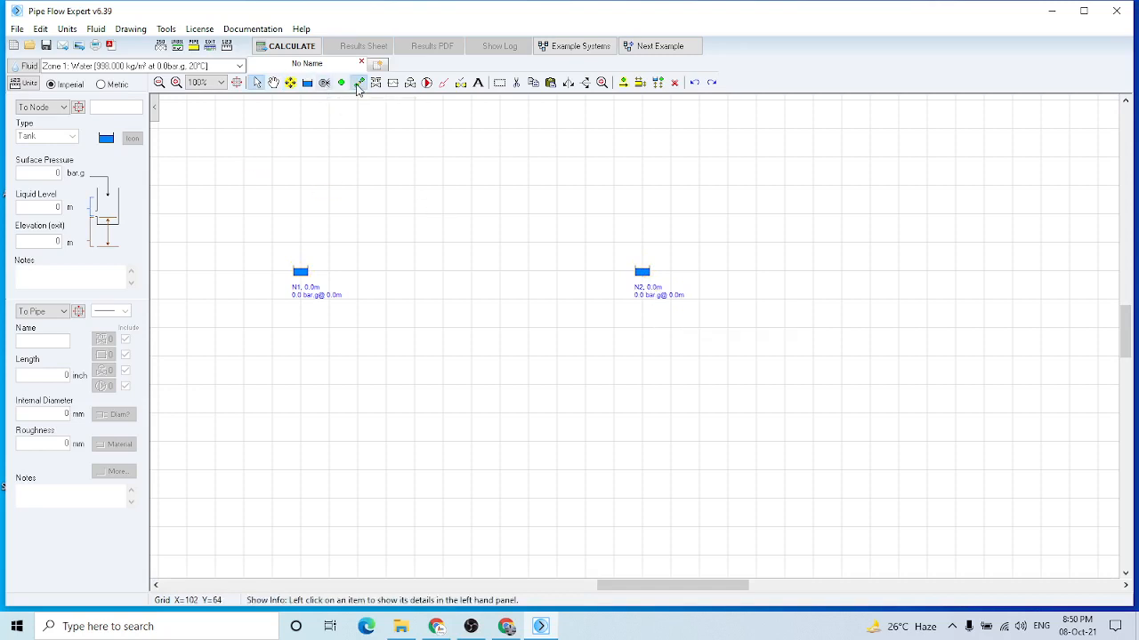
{"action": "left_click", "coordinate": [307, 278]}
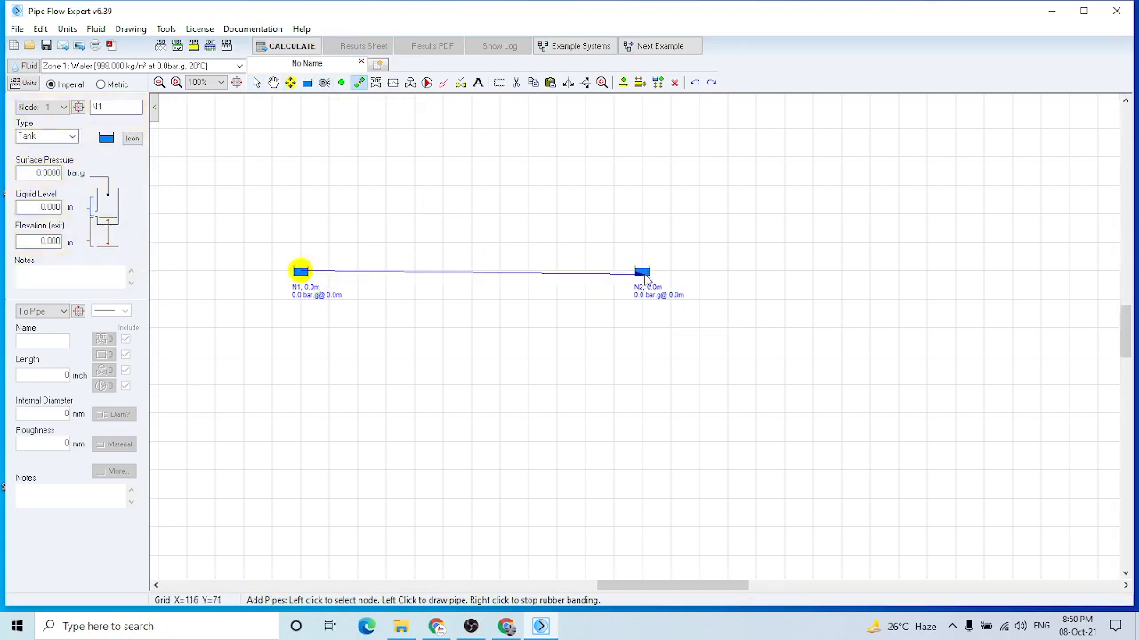
{"action": "left_click", "coordinate": [644, 276]}
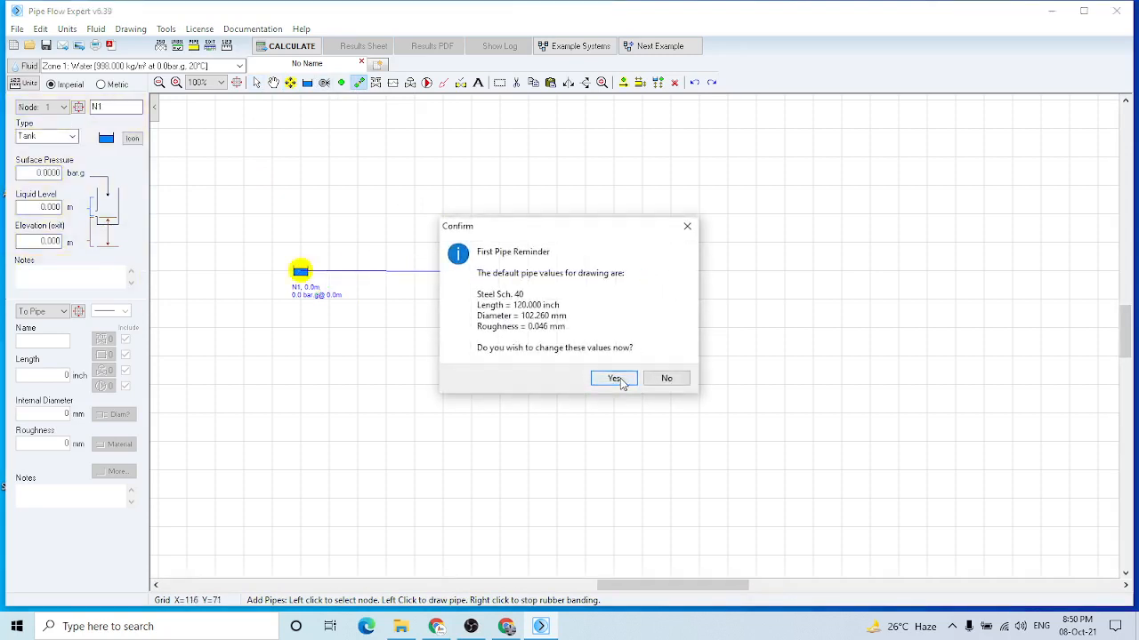
{"action": "left_click", "coordinate": [667, 379]}
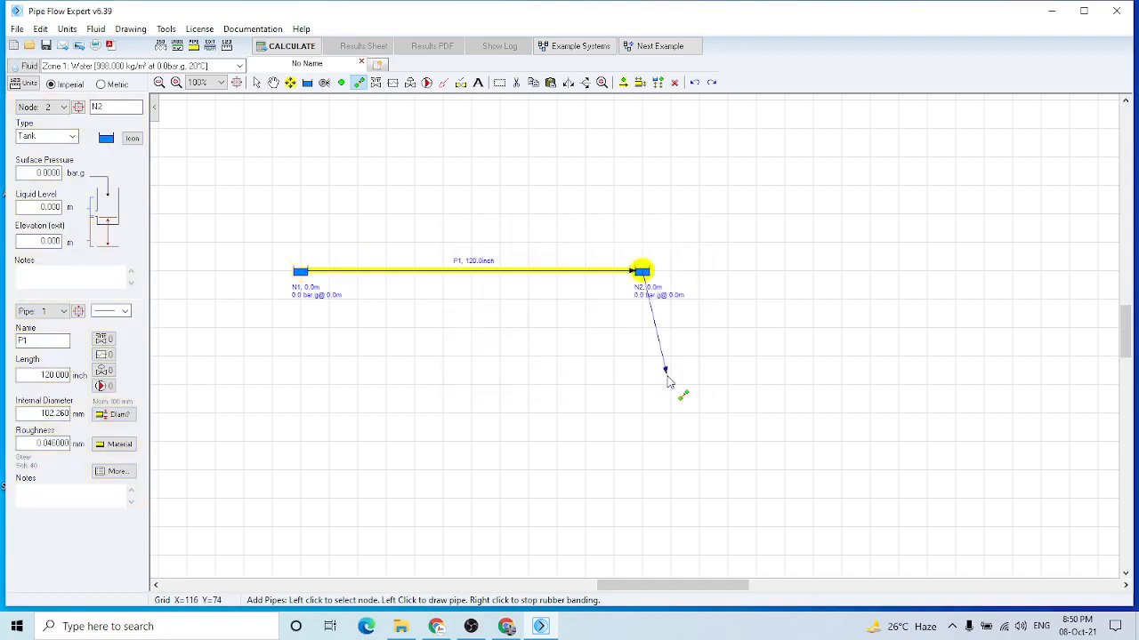
{"action": "right_click", "coordinate": [669, 380]}
{"action": "right_click", "coordinate": [461, 273]}
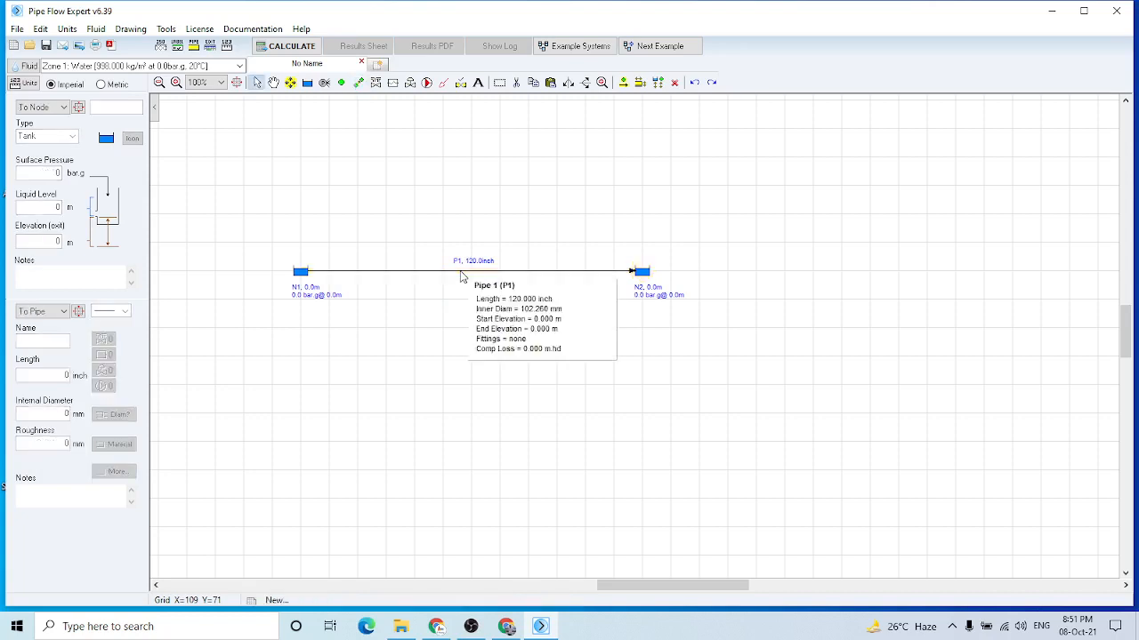
Set tank N1's liquid level to 0.120 m and its elevation to 0.120 m
{"action": "left_click", "coordinate": [301, 273]}
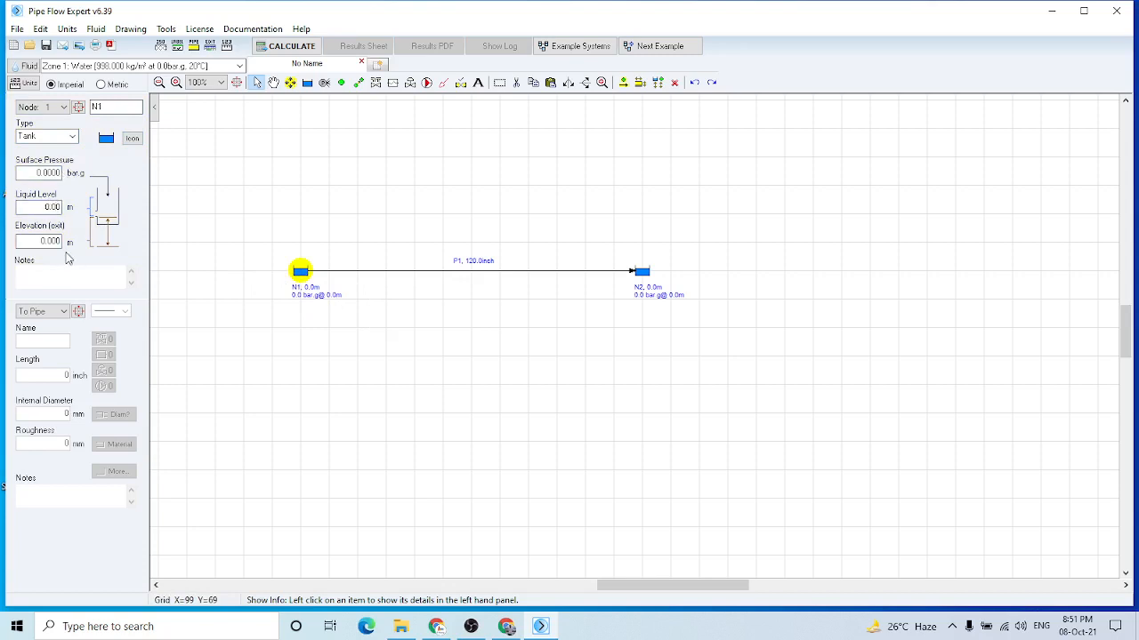
{"action": "type", "text": "12"}
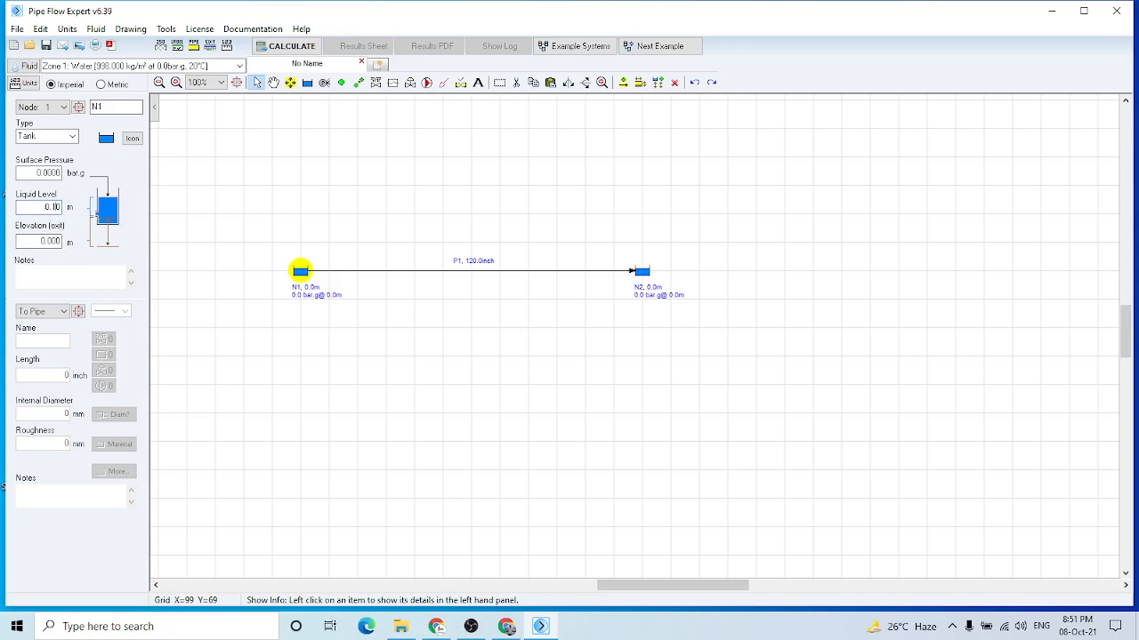
{"action": "left_click", "coordinate": [53, 241]}
{"action": "left_click", "coordinate": [58, 241]}
{"action": "key", "text": "BackSpace"}
{"action": "type", "text": "12"}
{"action": "mouse_move", "coordinate": [515, 289]}
{"action": "mouse_move", "coordinate": [300, 275]}
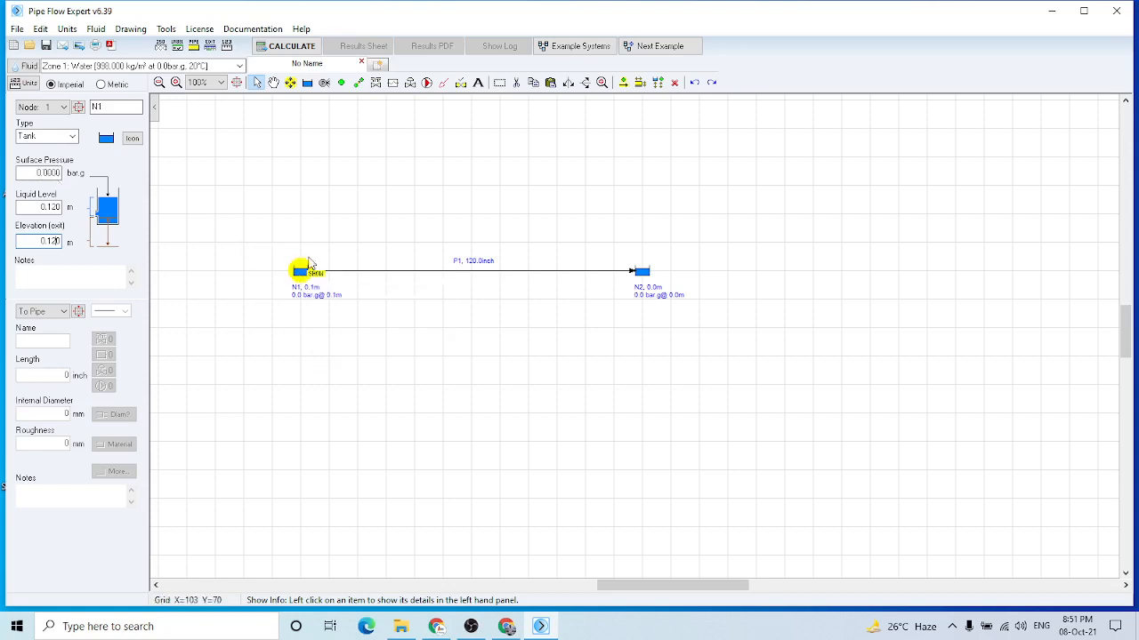
Set tank N2's liquid level and elevation to 0.100 m each, and check the values of both tanks
{"action": "left_click", "coordinate": [639, 280]}
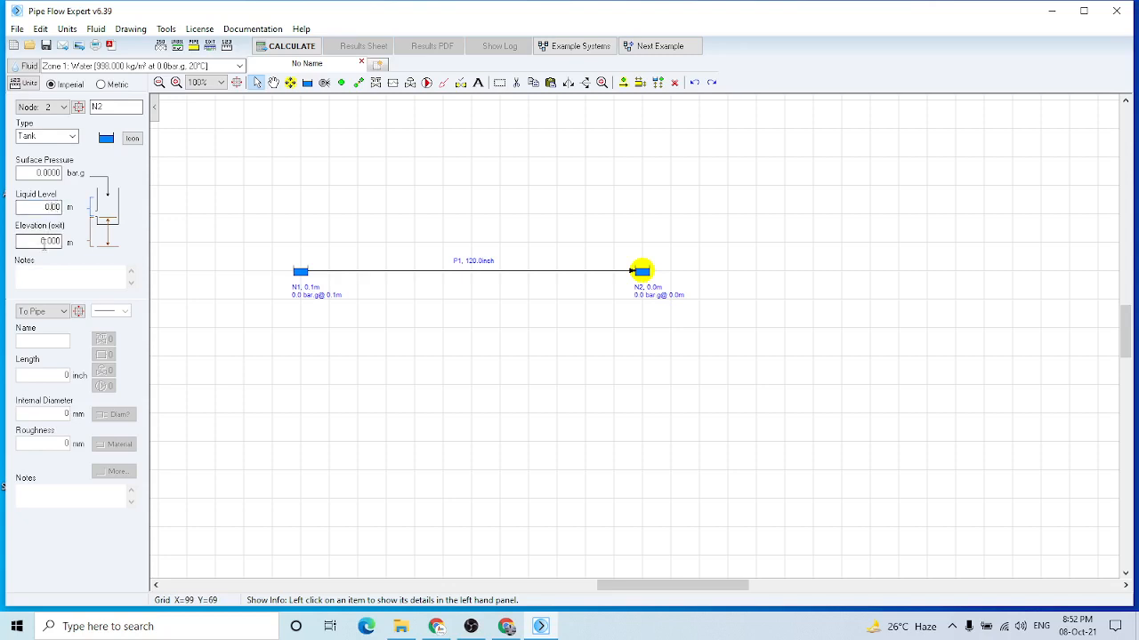
{"action": "type", "text": "1"}
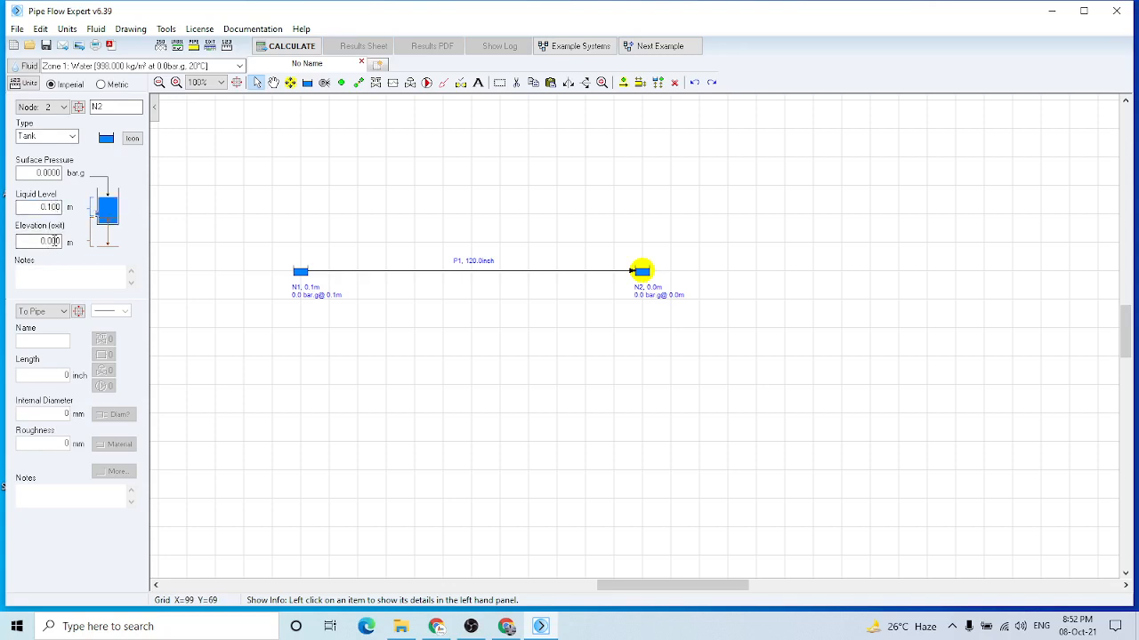
{"action": "left_click", "coordinate": [53, 242]}
{"action": "type", "text": "1"}
{"action": "left_click", "coordinate": [303, 276]}
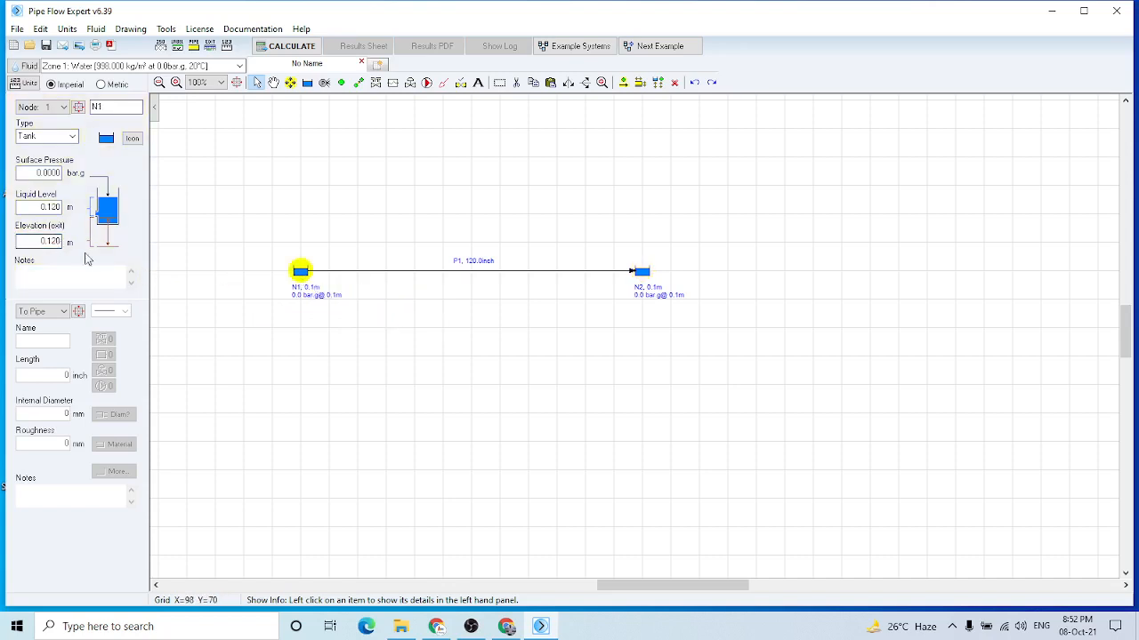
{"action": "left_click", "coordinate": [644, 274]}
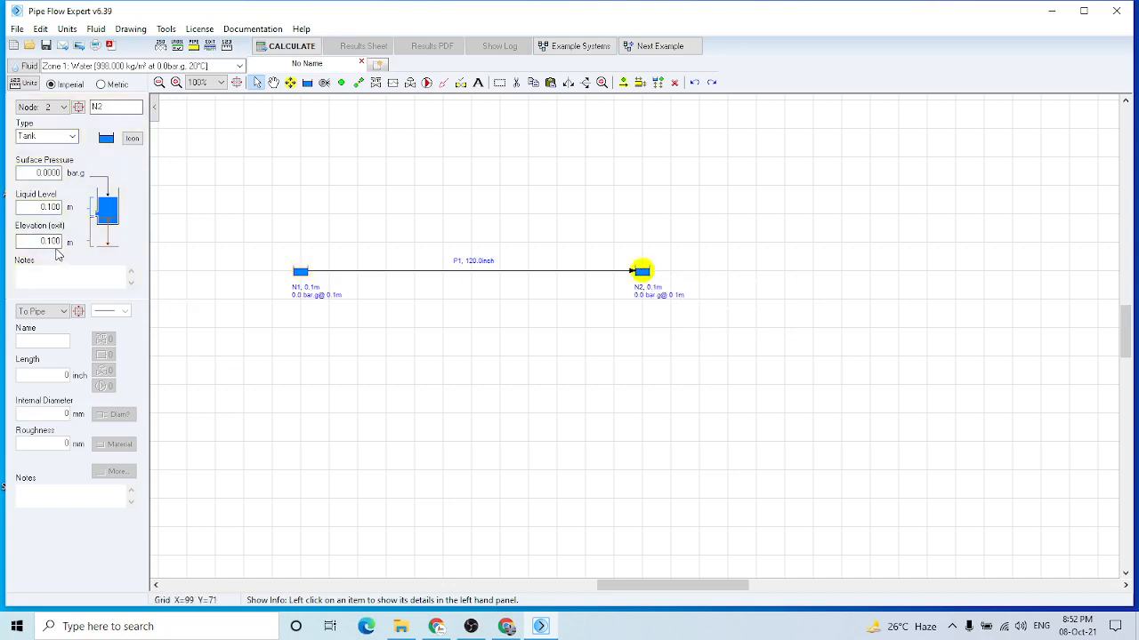
{"action": "mouse_move", "coordinate": [301, 283]}
Add the 100 mm 45-degree elbow to pipe P1's fittings with a quantity of 4
{"action": "mouse_move", "coordinate": [478, 277]}
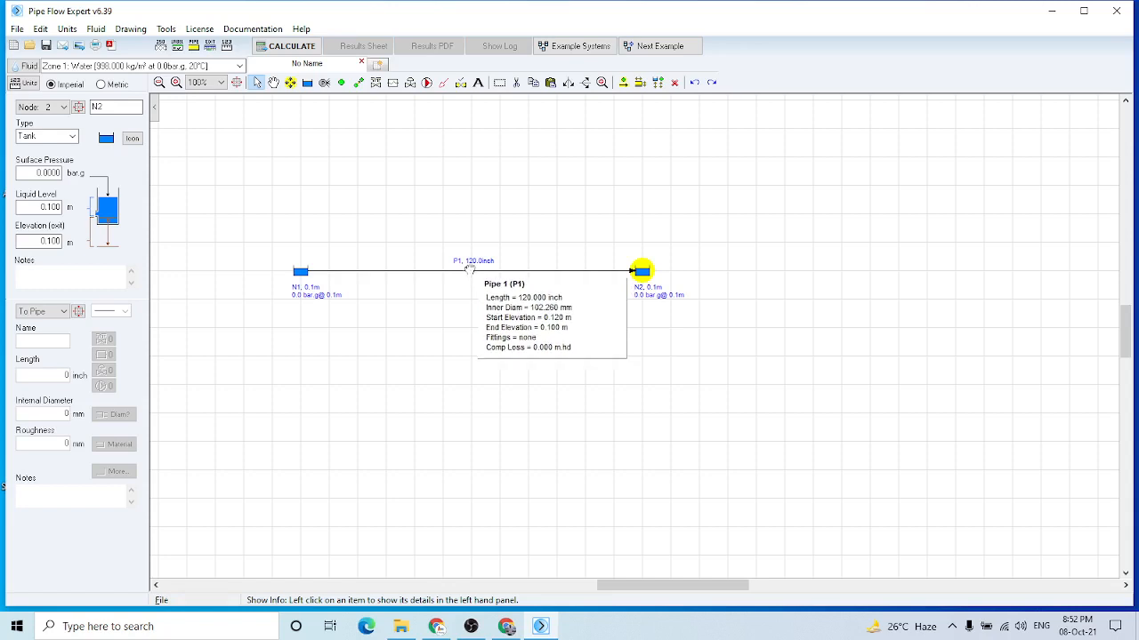
{"action": "left_click", "coordinate": [461, 278]}
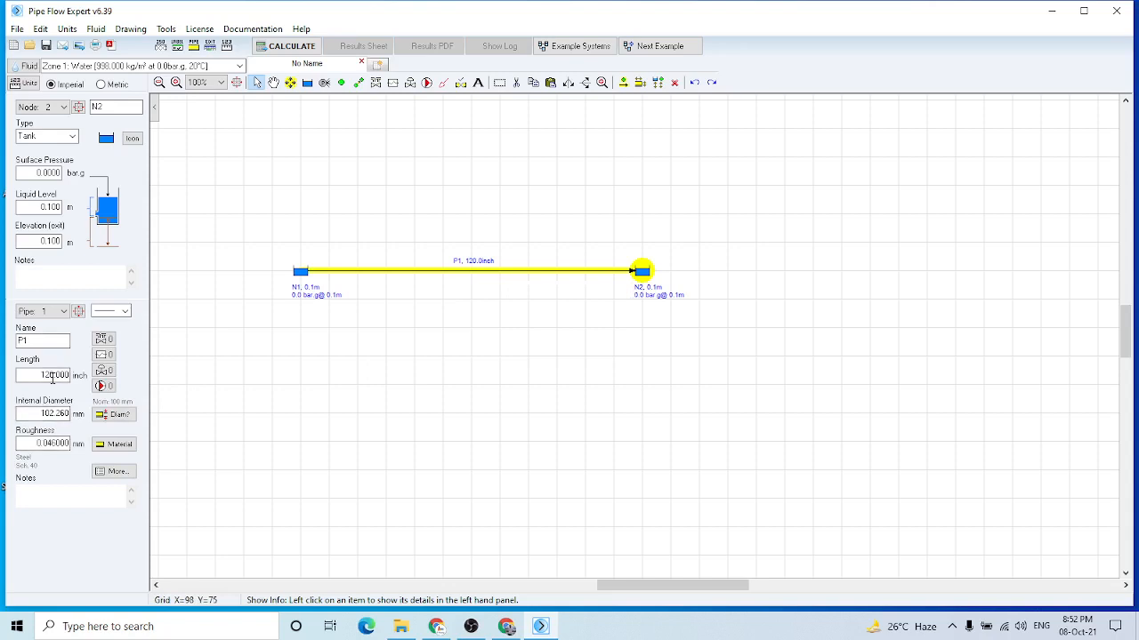
{"action": "left_click", "coordinate": [103, 341]}
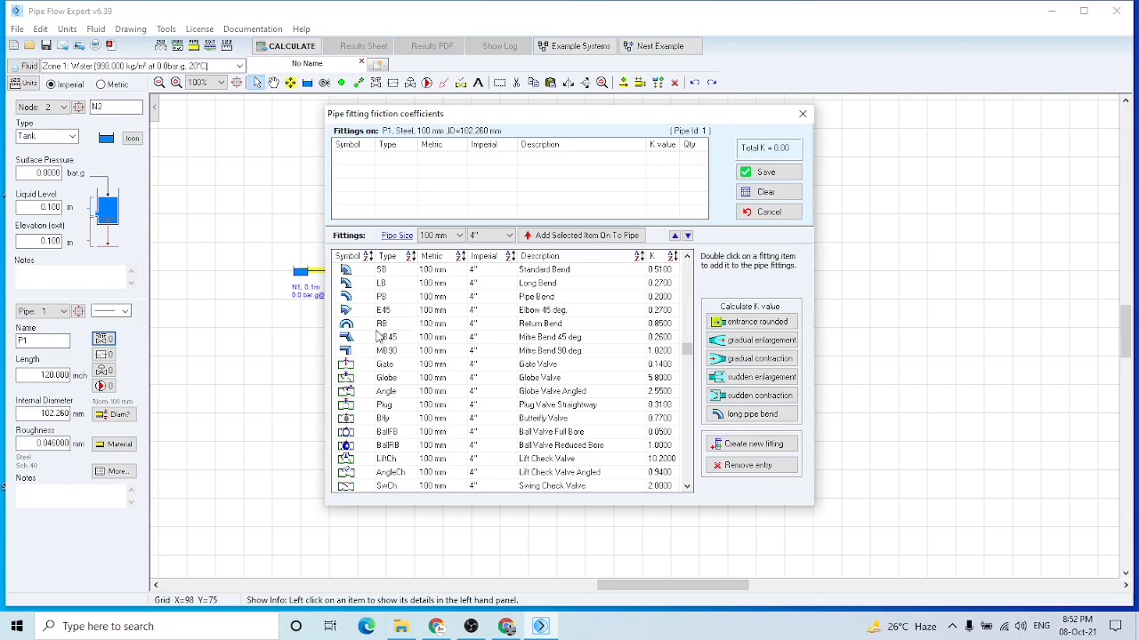
{"action": "left_click", "coordinate": [527, 313]}
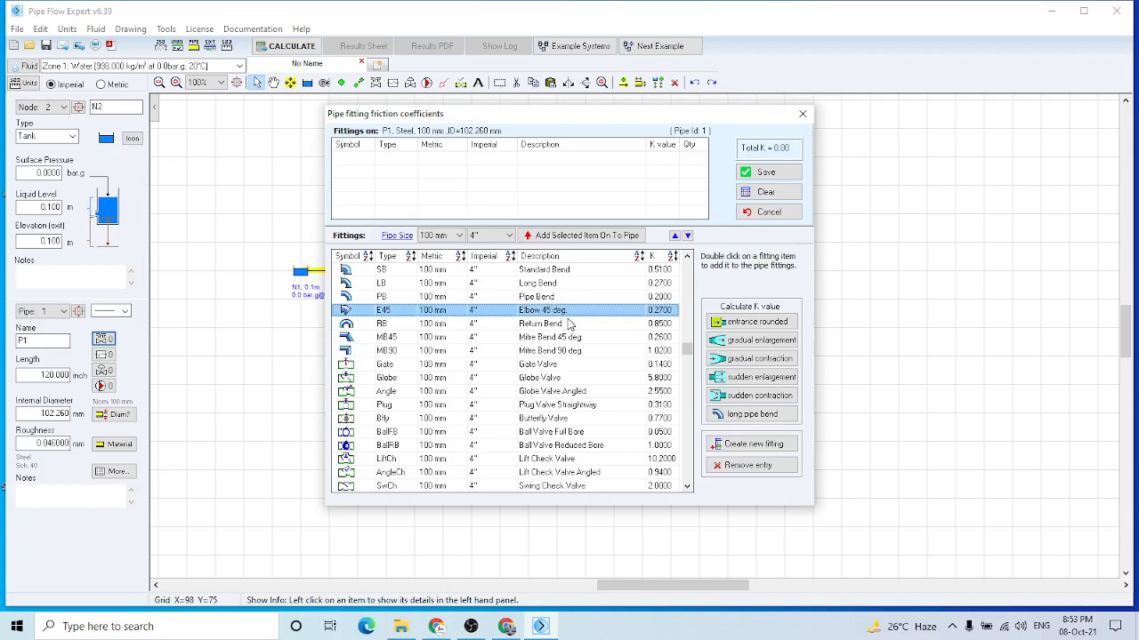
{"action": "double_click", "coordinate": [543, 315]}
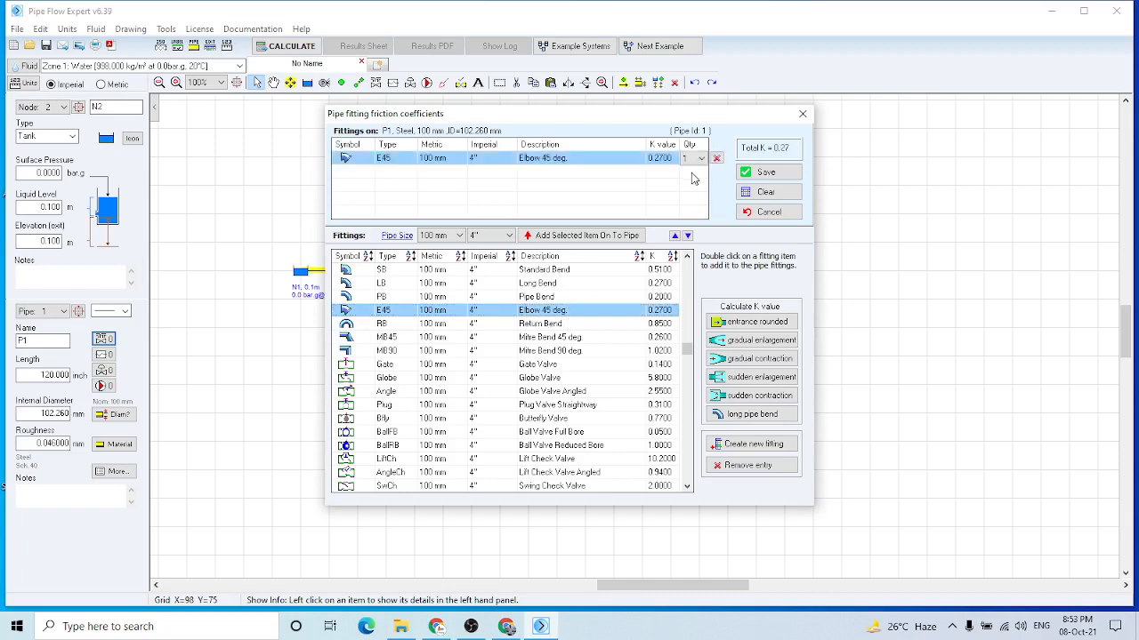
{"action": "left_click", "coordinate": [699, 160]}
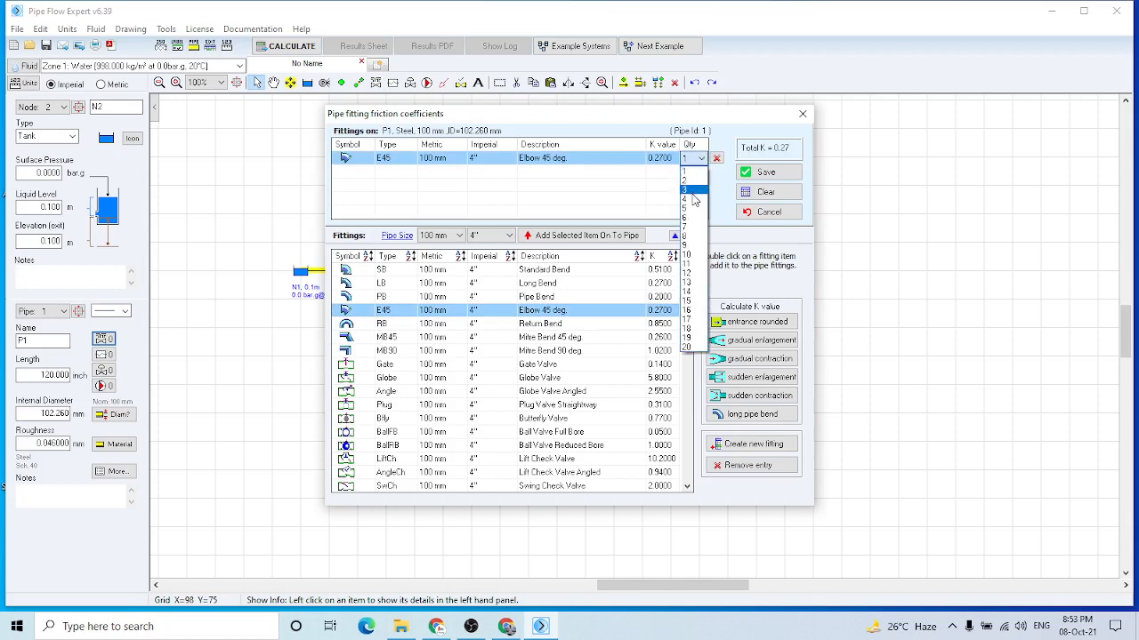
{"action": "left_click", "coordinate": [693, 204]}
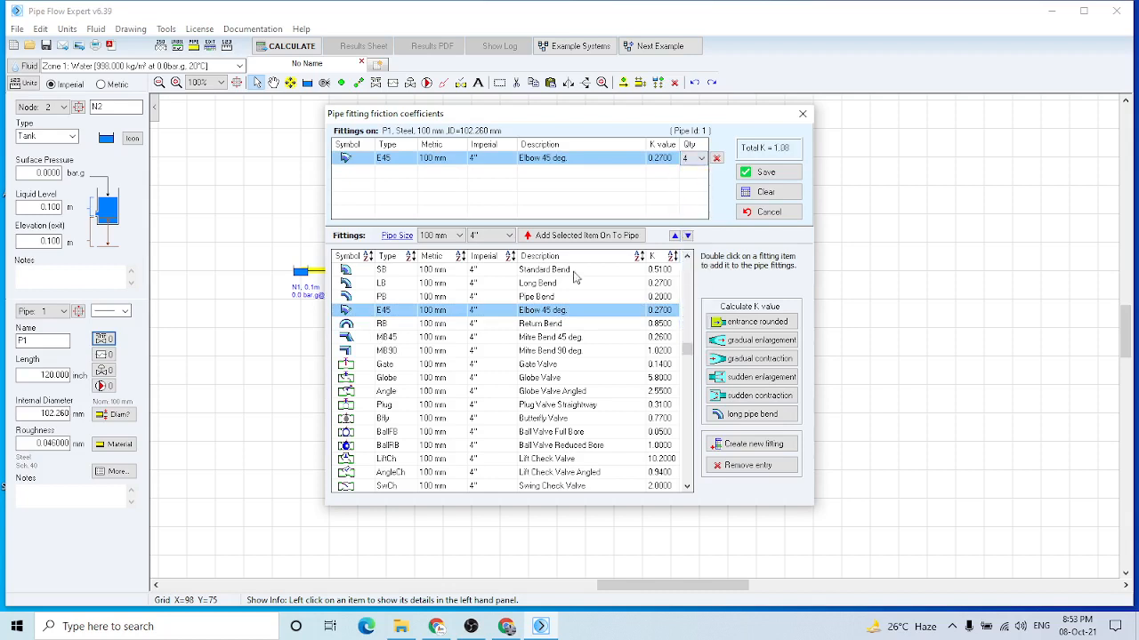
Add one 100 mm gate valve and one 100 mm globe valve to pipe P1 and save the fittings
{"action": "double_click", "coordinate": [386, 364]}
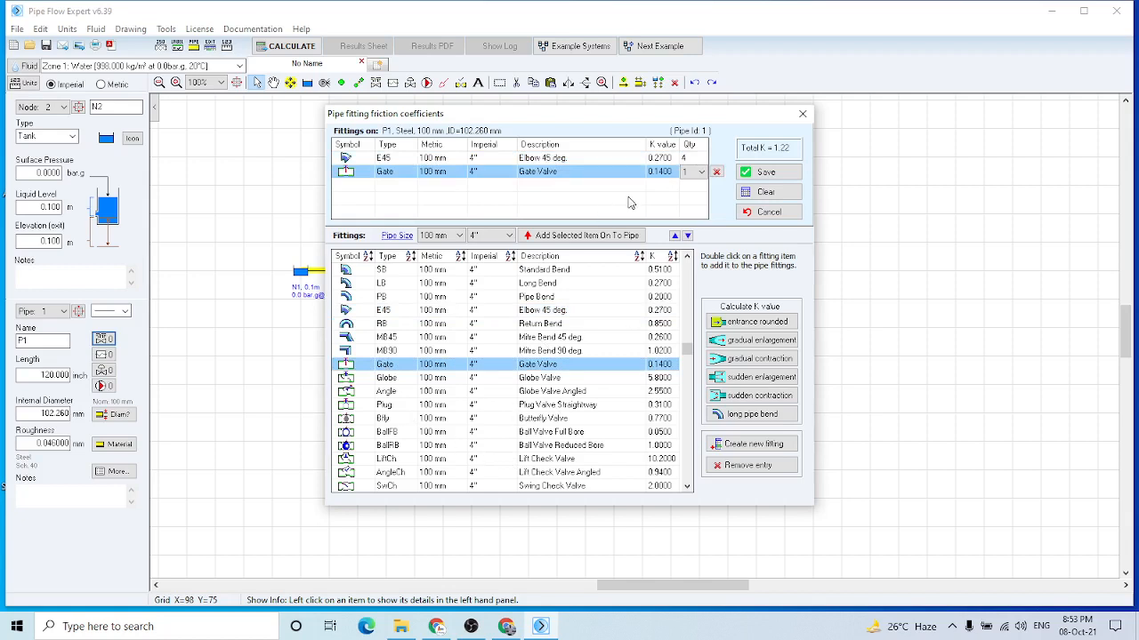
{"action": "double_click", "coordinate": [390, 380]}
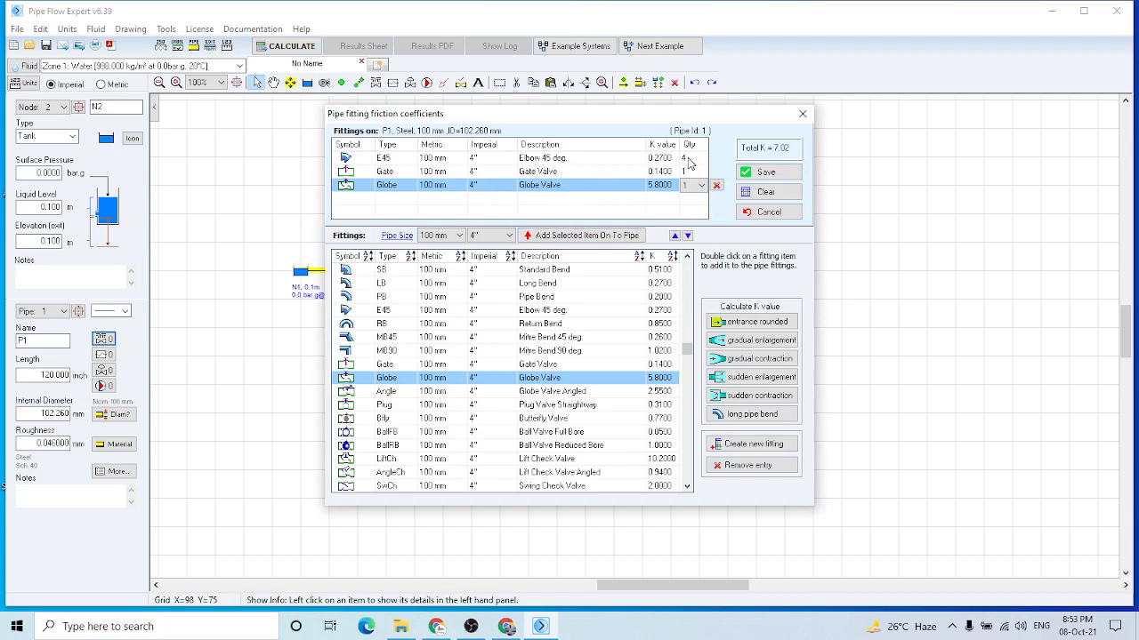
{"action": "left_click", "coordinate": [766, 174]}
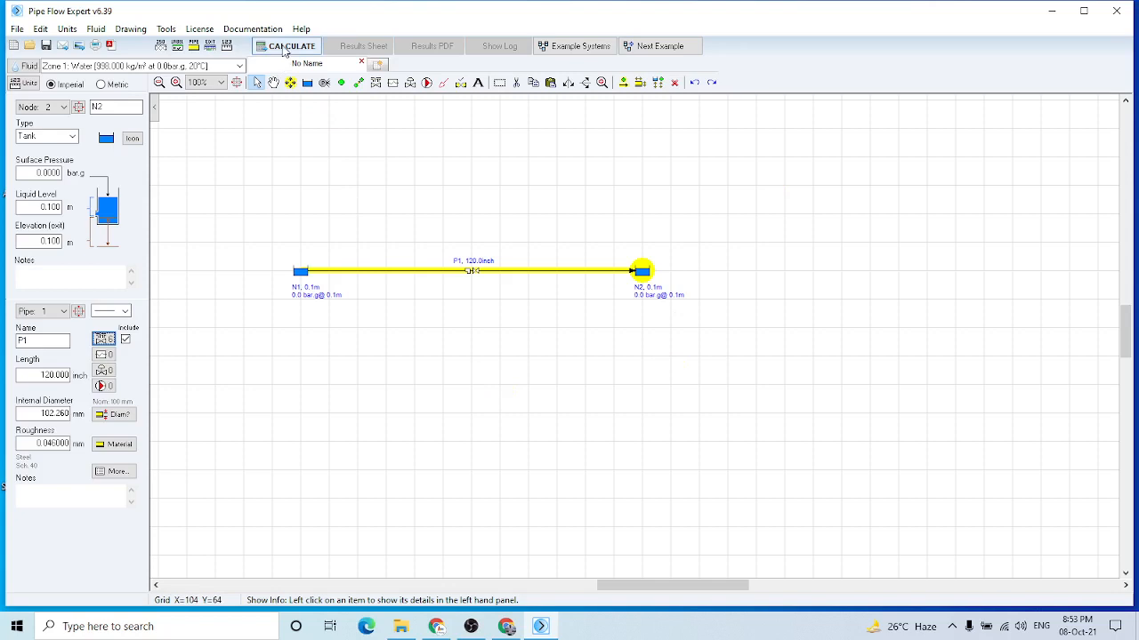
Calculate the flow solution for the two-tank pipe network
{"action": "left_click", "coordinate": [284, 51]}
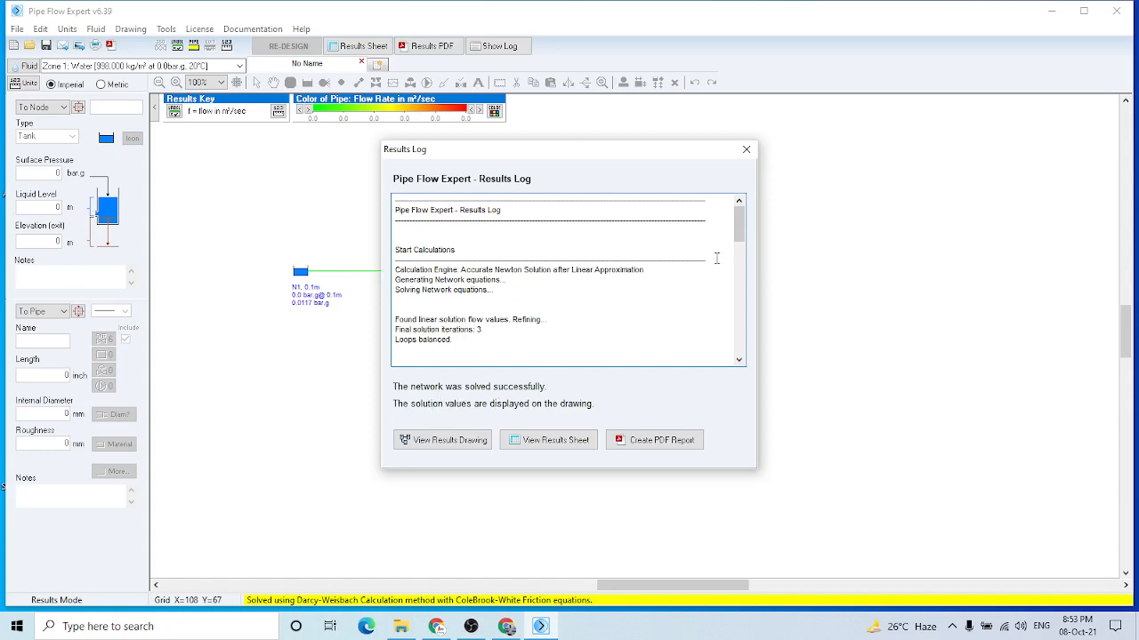
Create a PDF report of the flow results with the default report options, and return from its cover page to the network drawing
{"action": "left_click", "coordinate": [651, 442]}
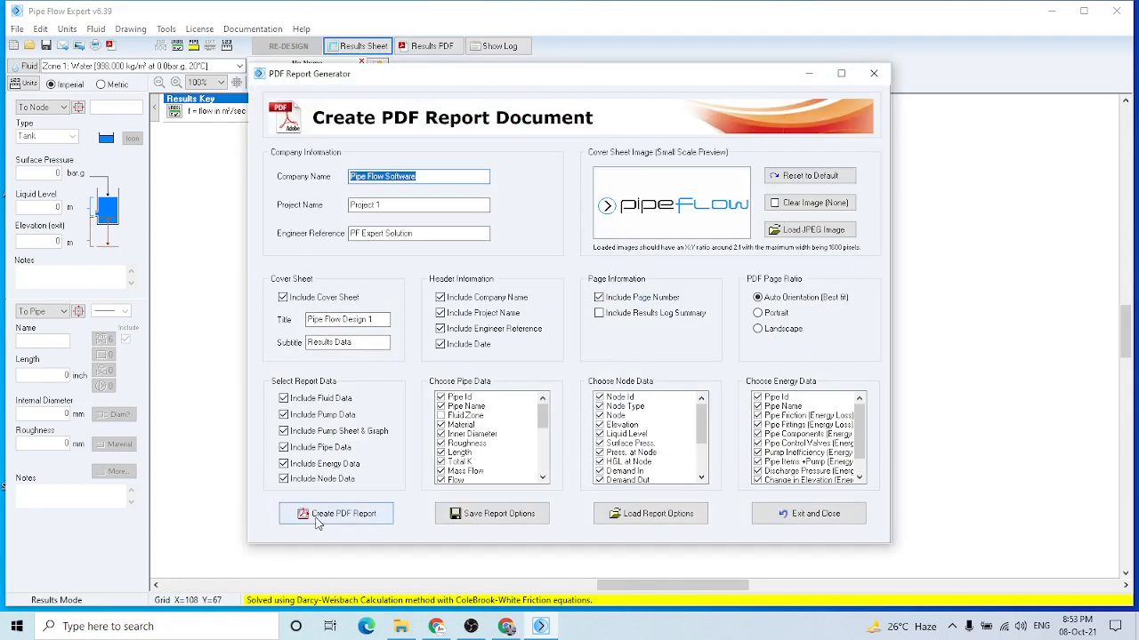
{"action": "left_click", "coordinate": [313, 522]}
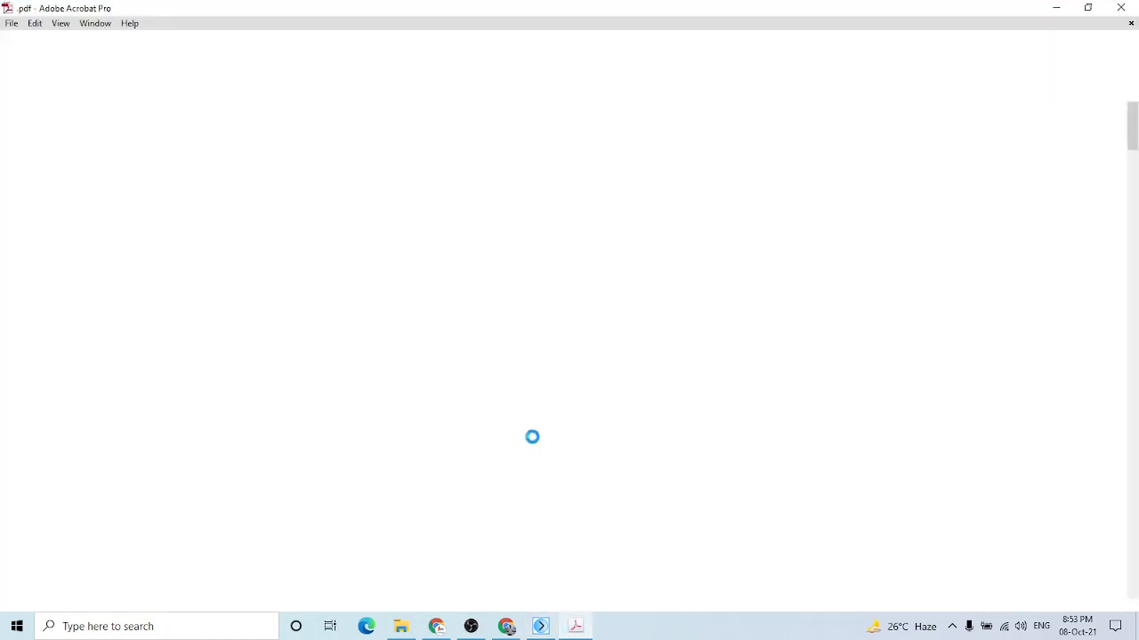
{"action": "left_click_drag", "start_coordinate": [1133, 142], "coordinate": [1133, 111]}
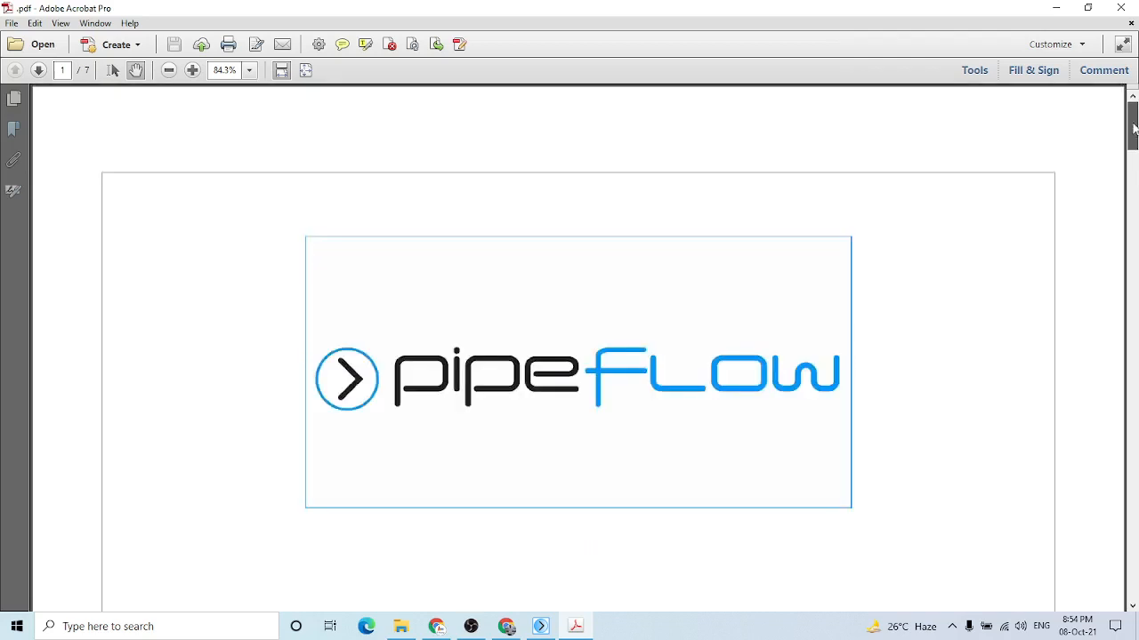
{"action": "left_click", "coordinate": [1056, 7]}
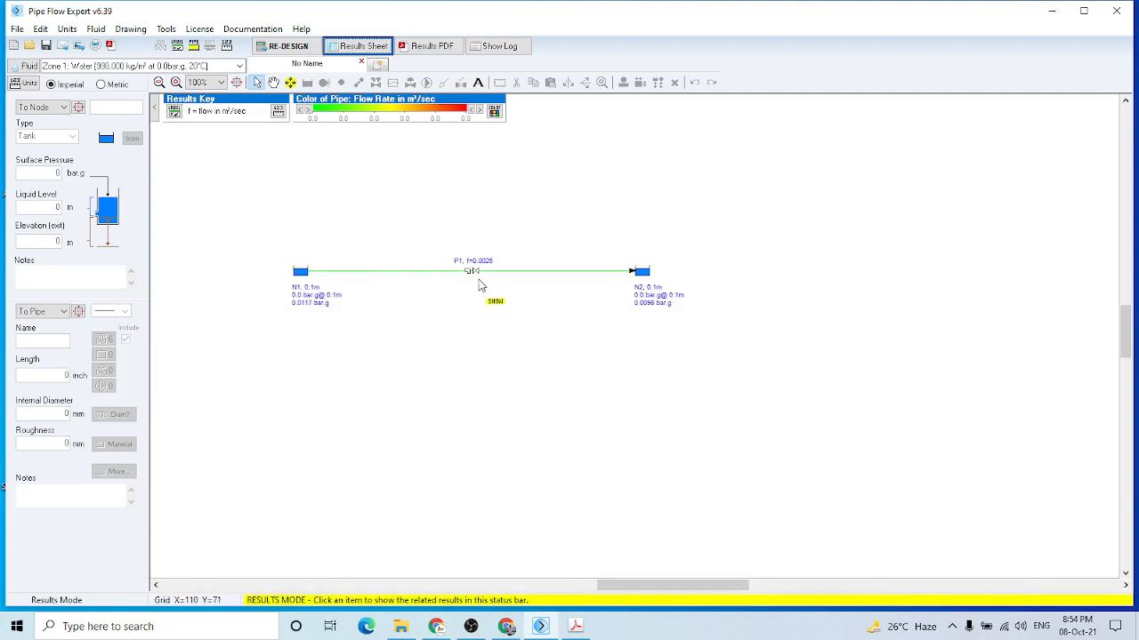
Examine the PDF report in Adobe Acrobat Pro through to the Pipe Data table on page 5, and return to the network drawing
{"action": "mouse_move", "coordinate": [473, 275]}
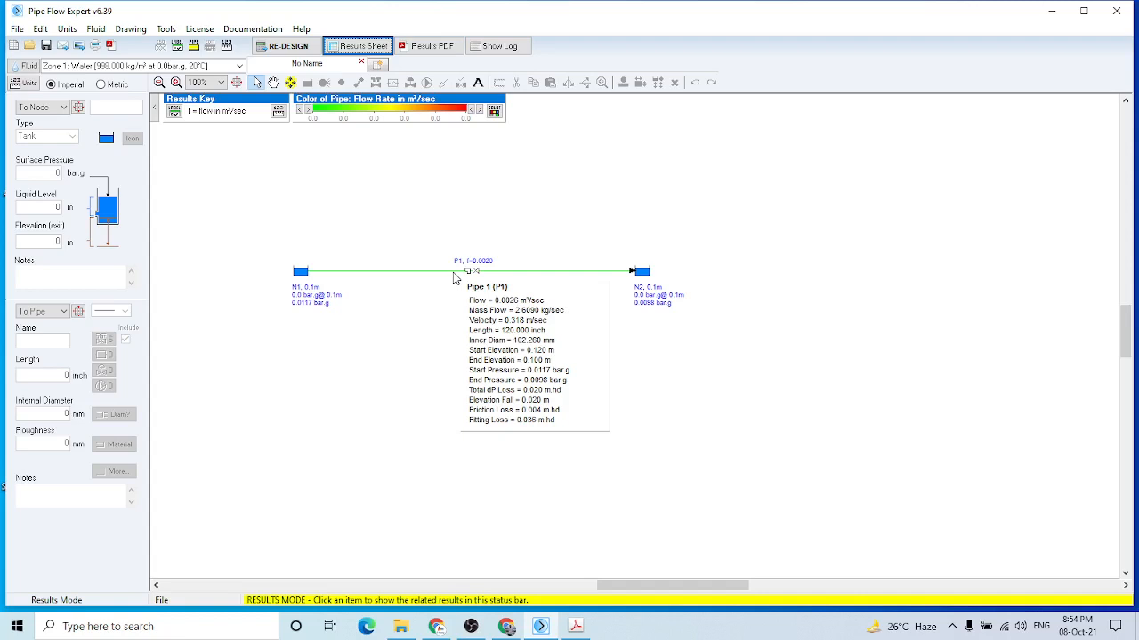
{"action": "left_click", "coordinate": [576, 628]}
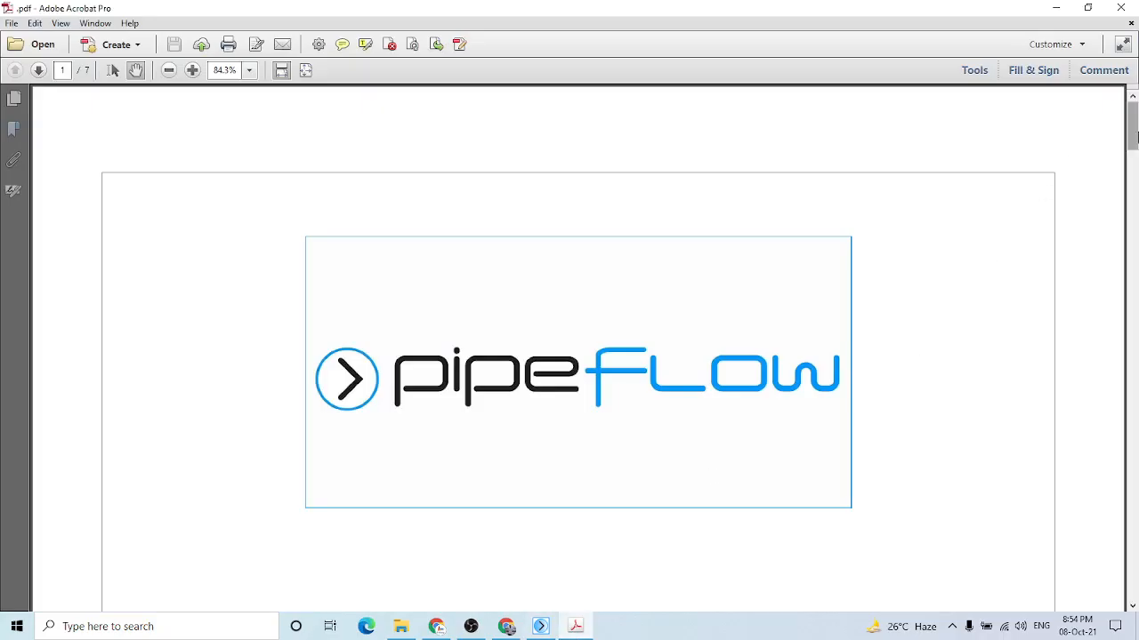
{"action": "left_click_drag", "start_coordinate": [1136, 139], "coordinate": [1125, 419]}
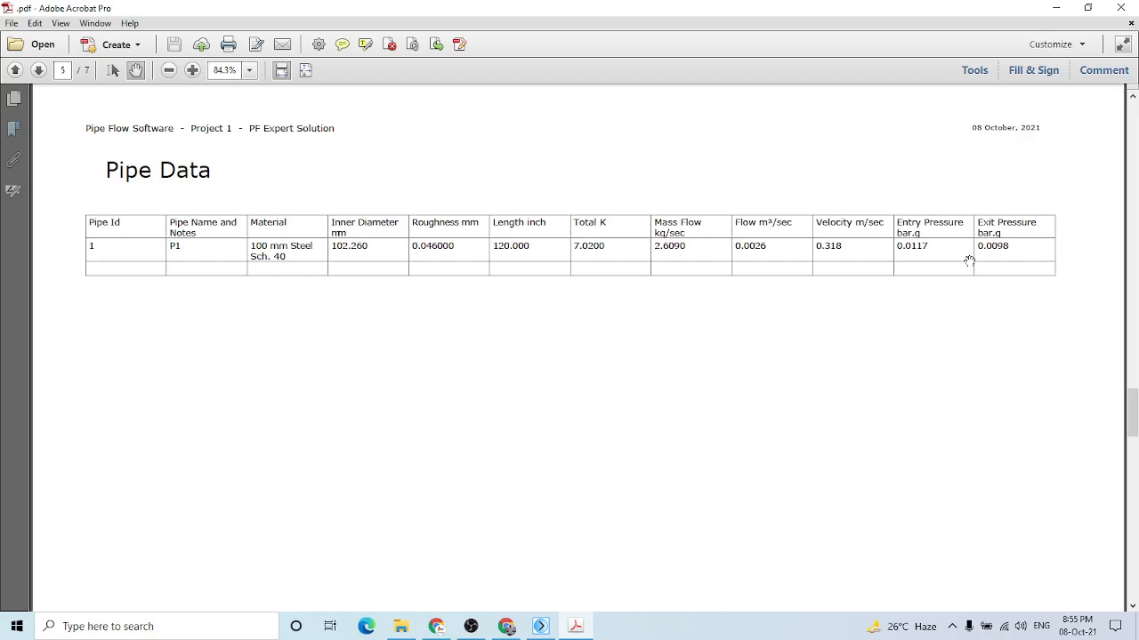
{"action": "left_click", "coordinate": [1057, 8]}
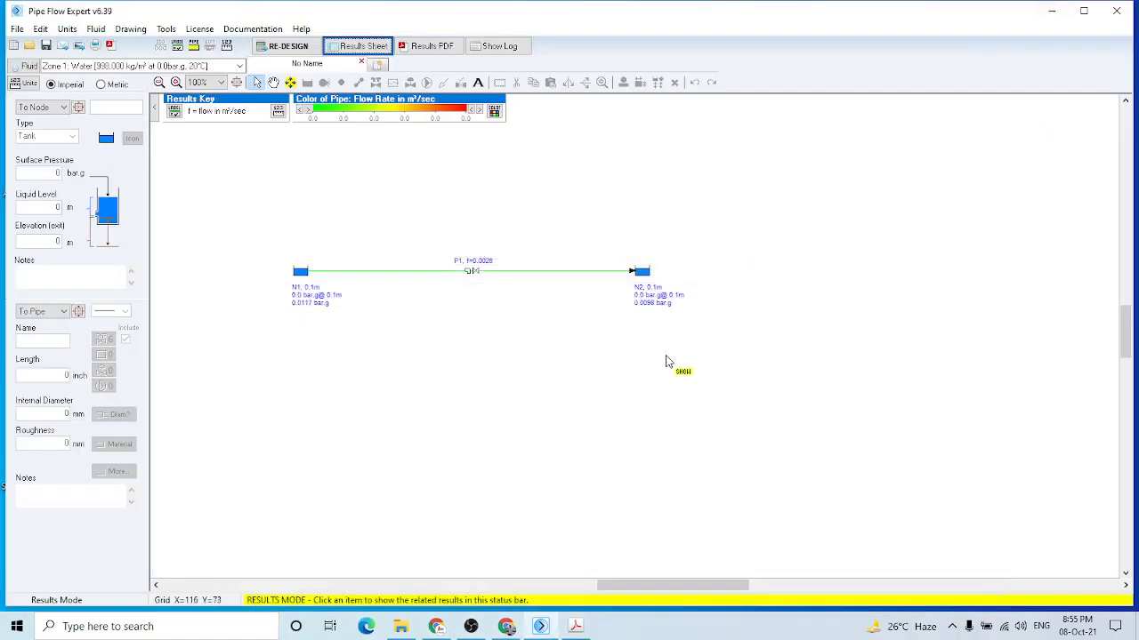